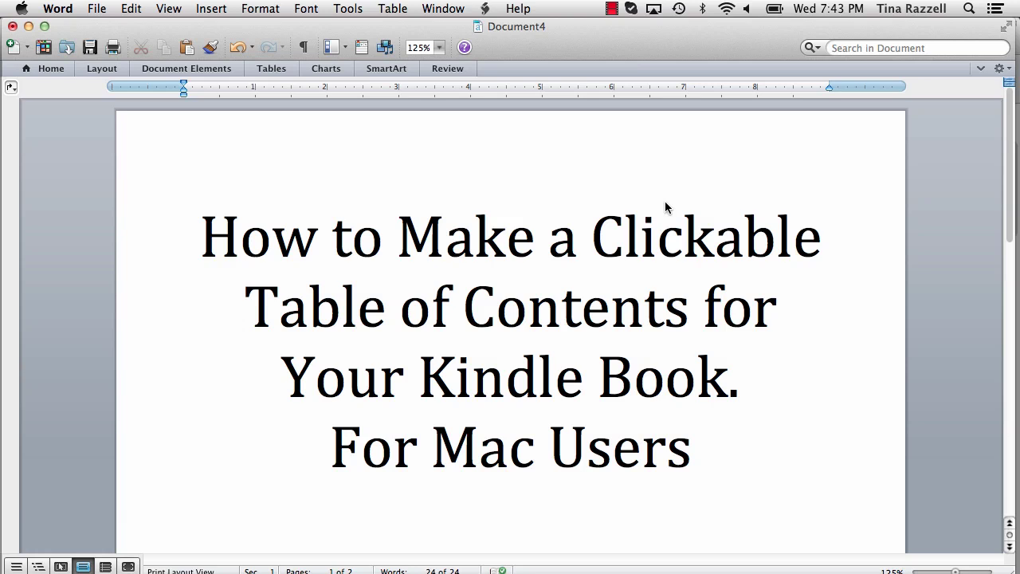
# - Scroll the title document, then bring the 'Book for creating a clickable TOS.docx' window to the front
pyautogui.moveTo(1011, 227); pyautogui.dragTo(1018, 440)
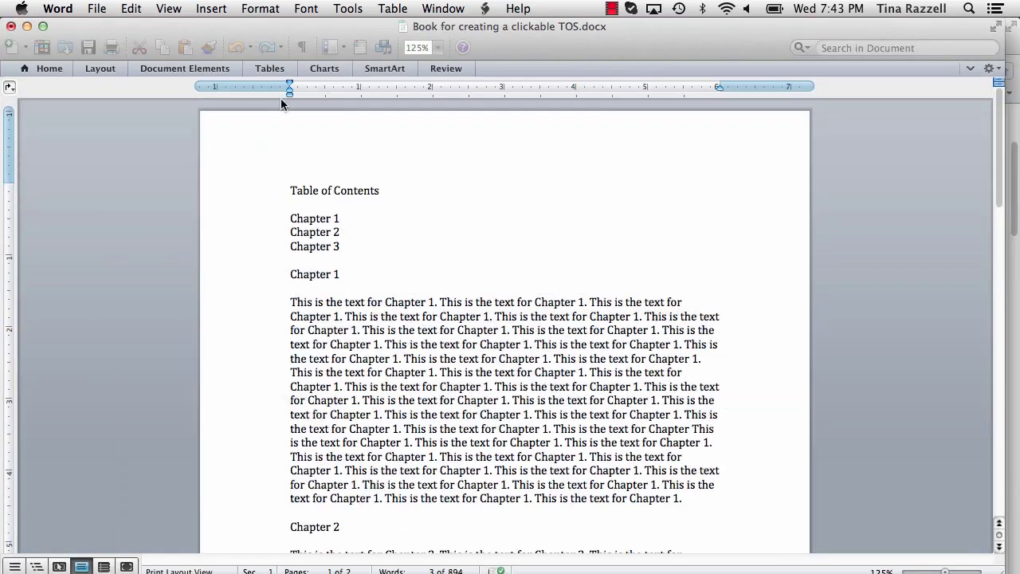
pyautogui.click(582, 199)
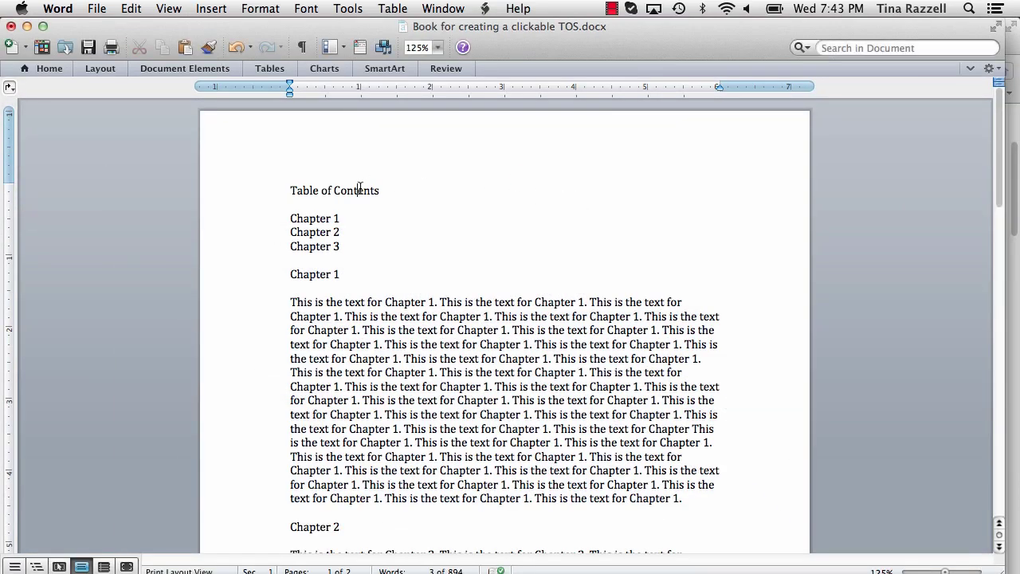
pyautogui.click(324, 233)
pyautogui.scroll(-2, 430, 363)
pyautogui.scroll(-3, 435, 364)
pyautogui.scroll(-5, 443, 365)
pyautogui.scroll(-3, 444, 365)
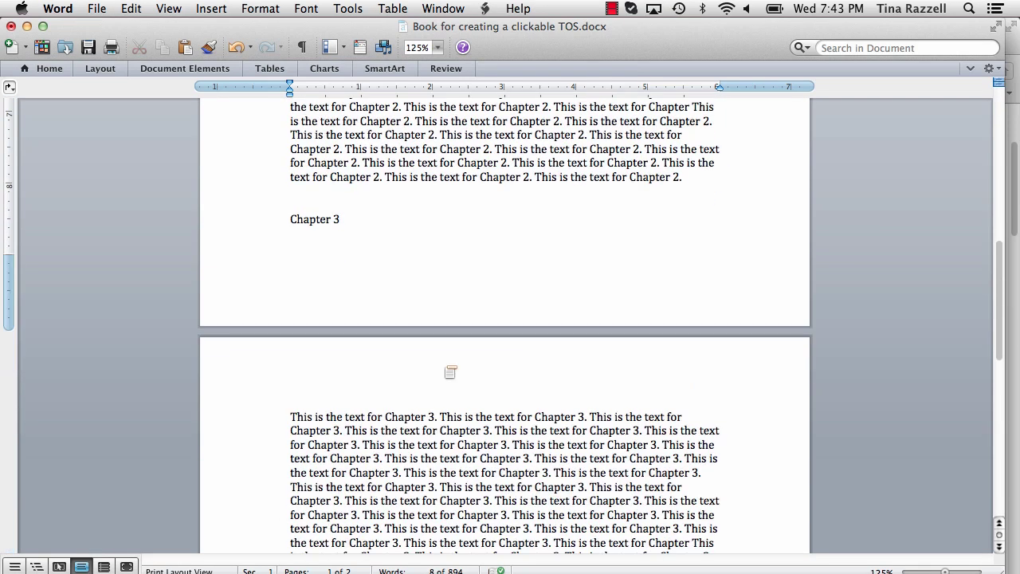
pyautogui.scroll(2, 446, 368)
pyautogui.scroll(8, 449, 370)
pyautogui.scroll(3, 446, 365)
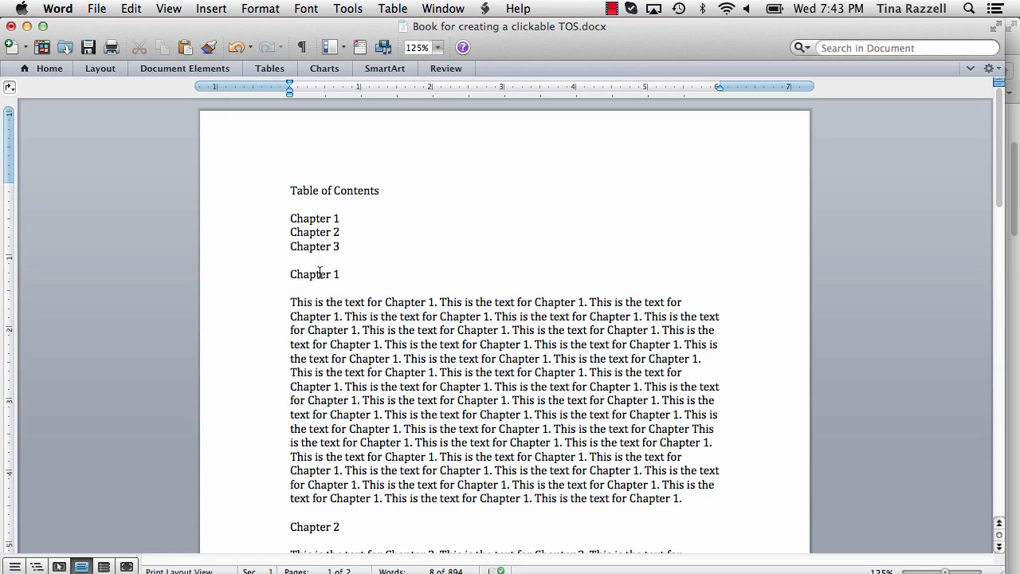
pyautogui.click(321, 246)
# - Apply the Heading 1 style to the Chapter 1 and Chapter 2 titles in the body
pyautogui.moveTo(348, 273); pyautogui.dragTo(290, 274)
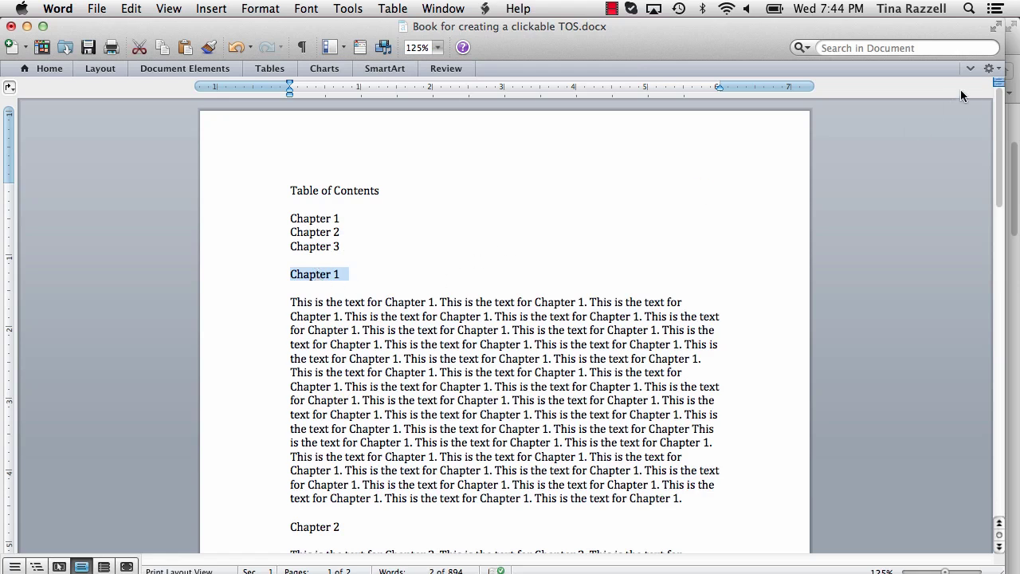
pyautogui.click(970, 67)
pyautogui.moveTo(557, 112)
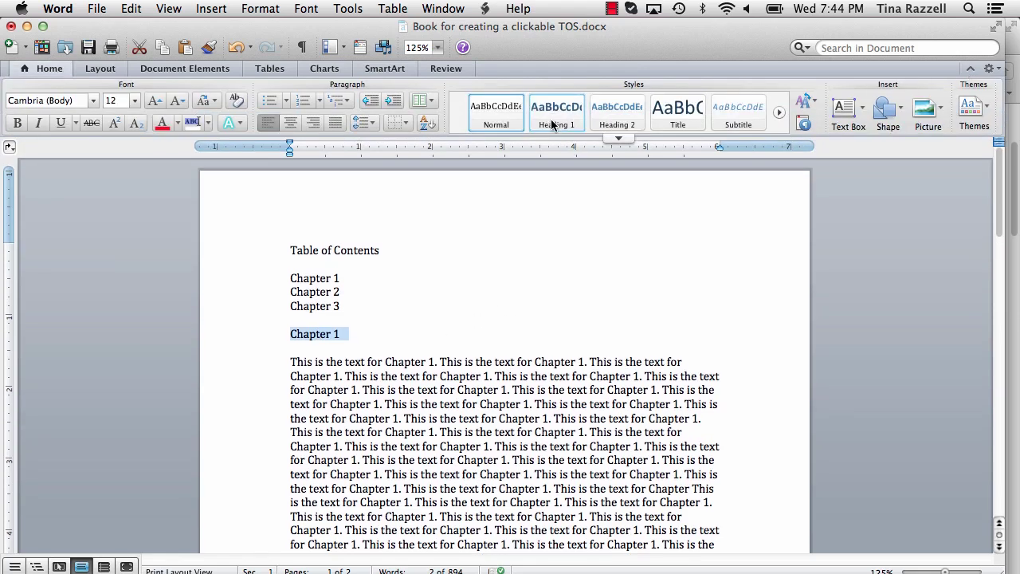
pyautogui.click(550, 125)
pyautogui.scroll(-2, 529, 216)
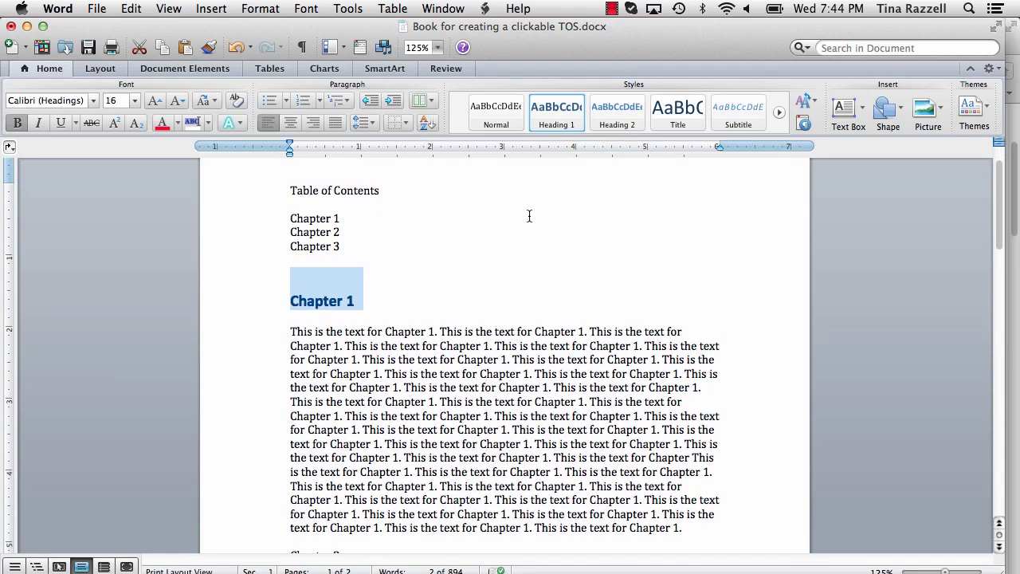
pyautogui.scroll(-5, 530, 220)
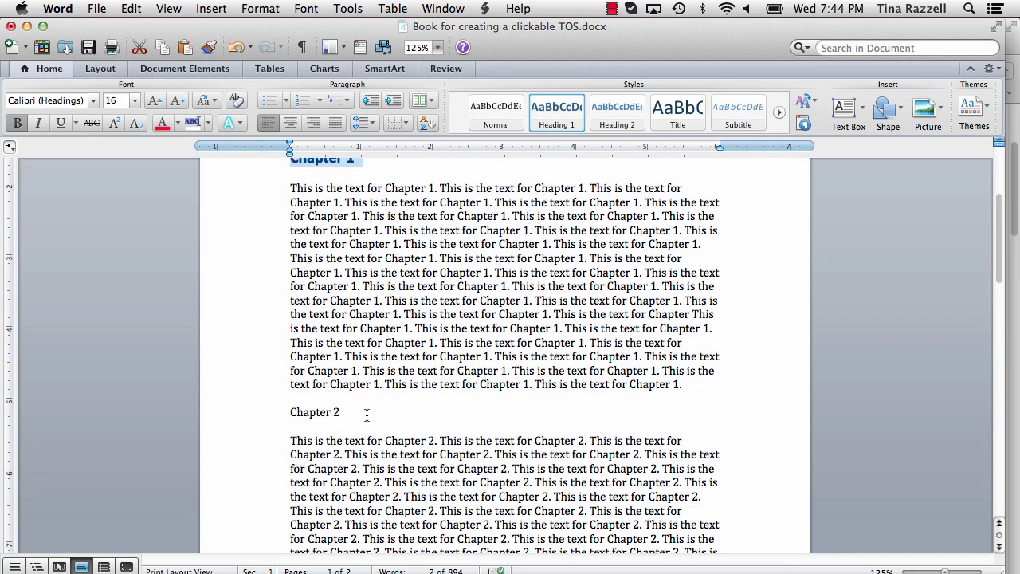
pyautogui.moveTo(340, 412); pyautogui.dragTo(314, 412)
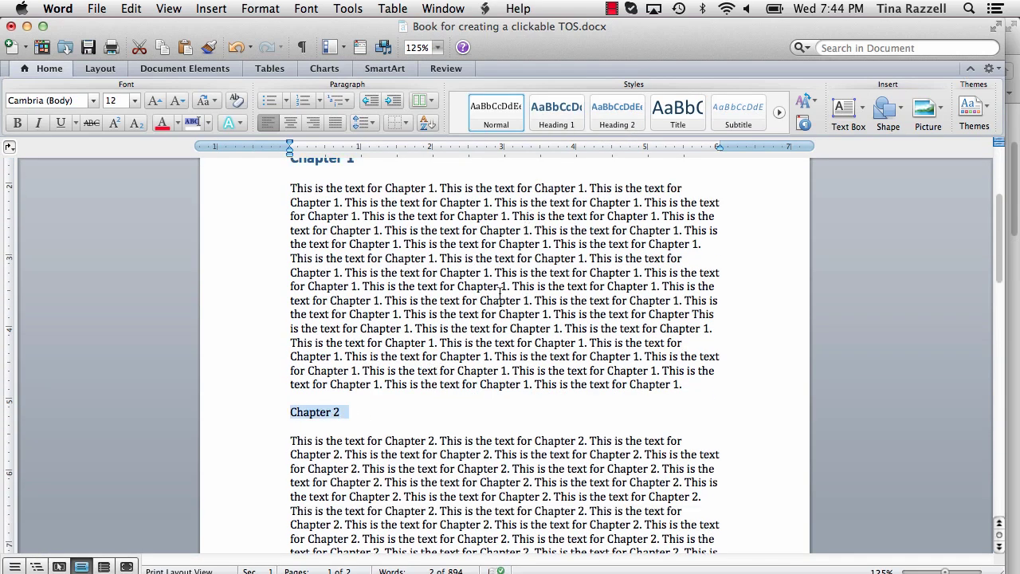
pyautogui.click(555, 120)
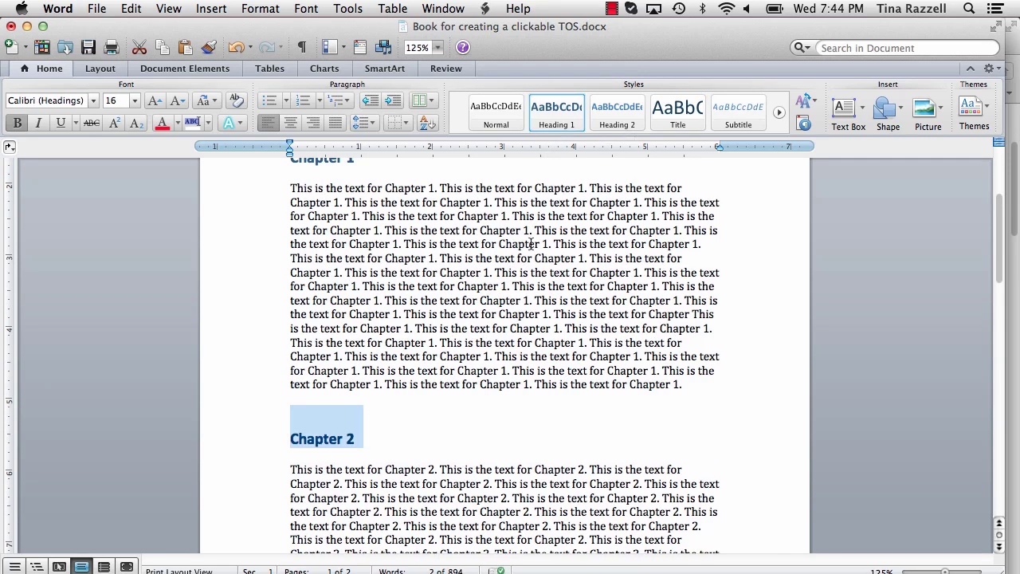
# - Apply Heading 1 to the Chapter 3 title, then return to the top of the document
pyautogui.scroll(-3, 533, 259)
pyautogui.scroll(-3, 533, 259)
pyautogui.scroll(-5, 533, 259)
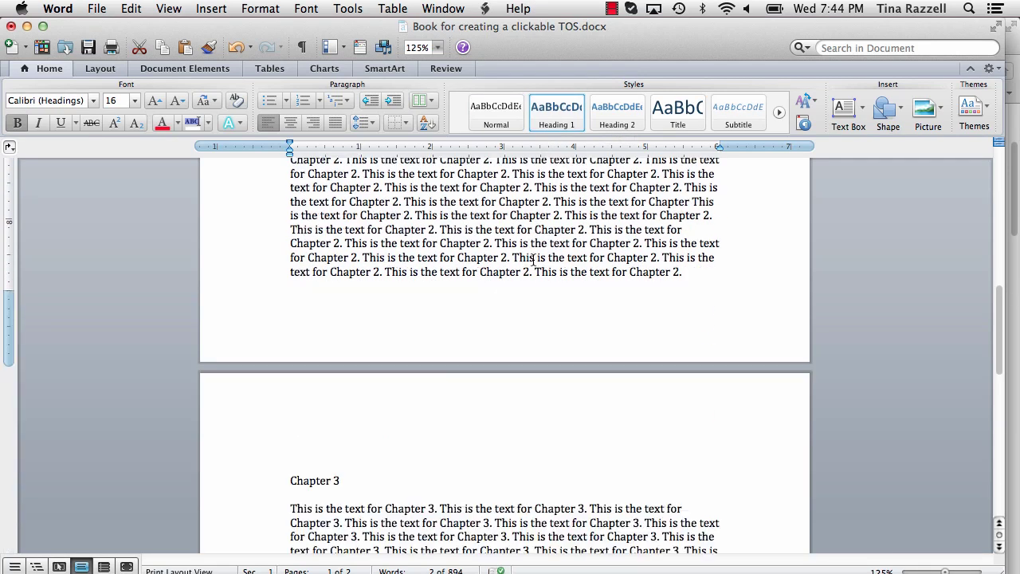
pyautogui.scroll(-2, 533, 259)
pyautogui.moveTo(351, 409); pyautogui.dragTo(293, 409)
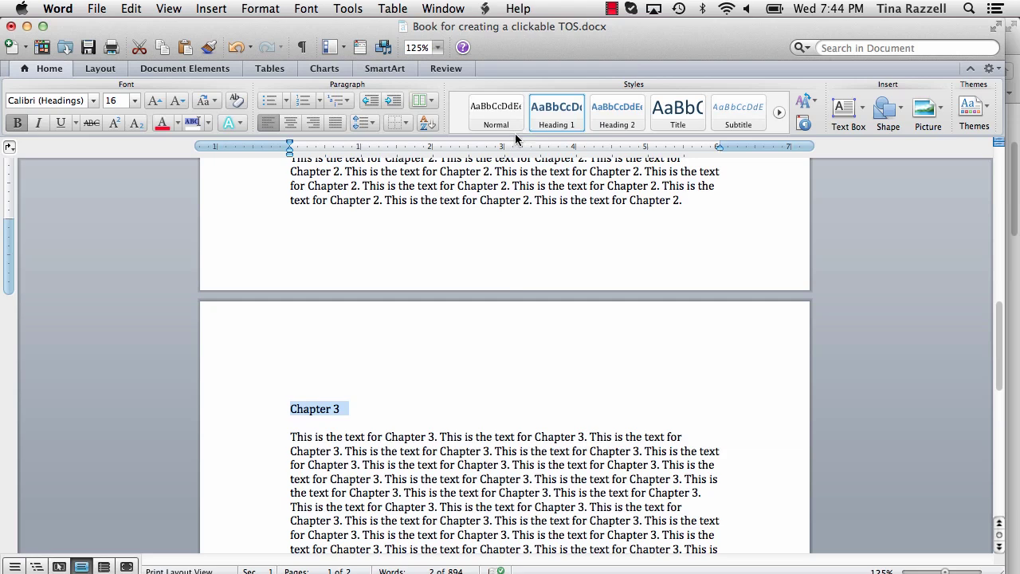
pyautogui.click(545, 119)
pyautogui.scroll(5, 535, 319)
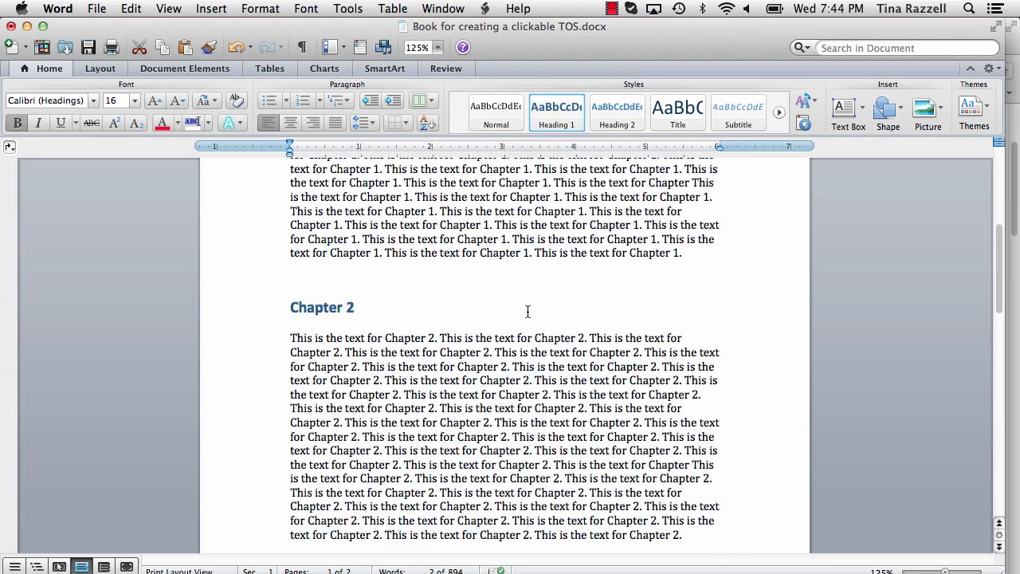
pyautogui.scroll(5, 527, 311)
pyautogui.scroll(3, 527, 311)
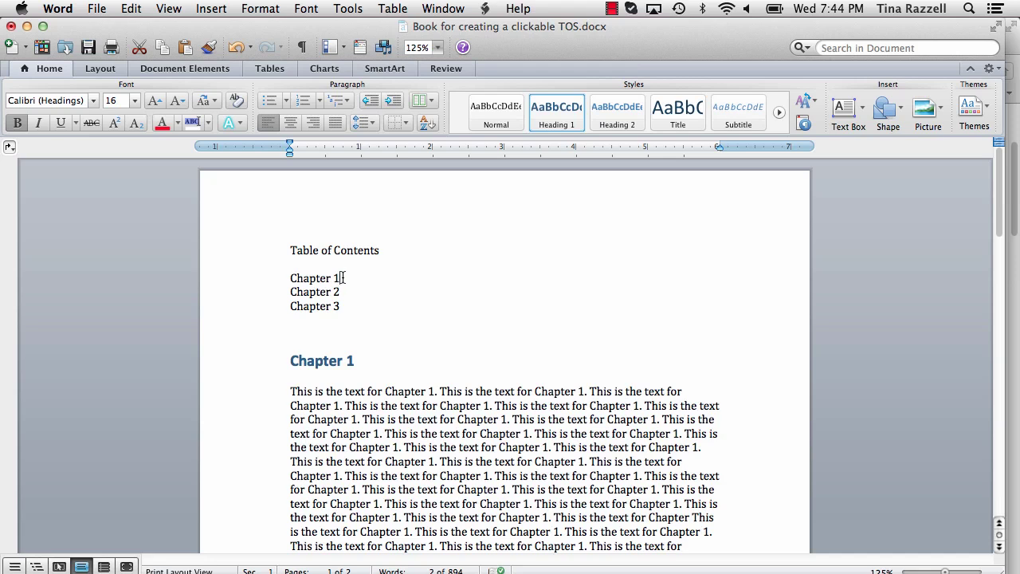
# - Hyperlink the contents entry 'Chapter 1' to the Chapter 1 heading in this document
pyautogui.tripleClick(314, 278)
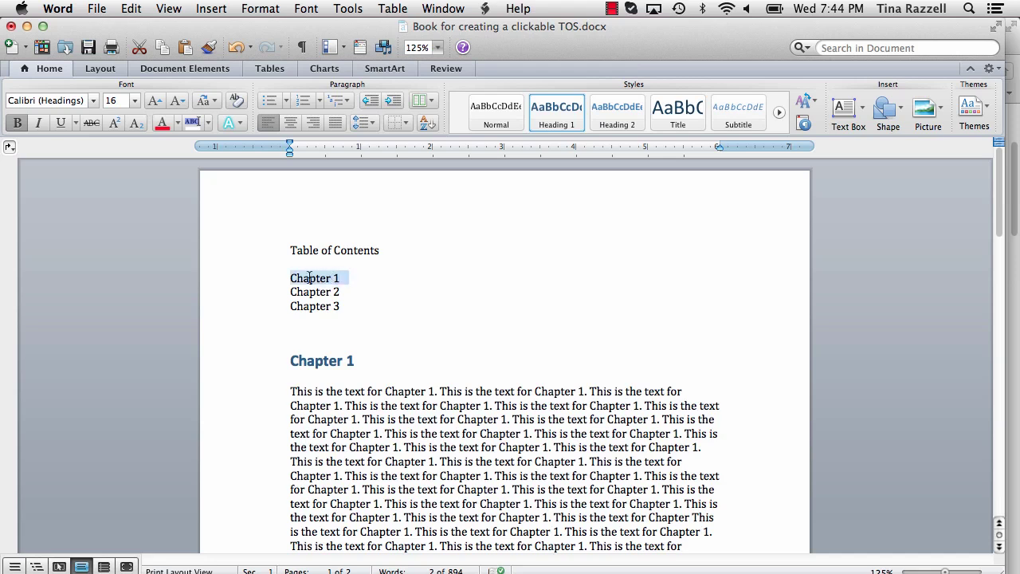
pyautogui.click(209, 8)
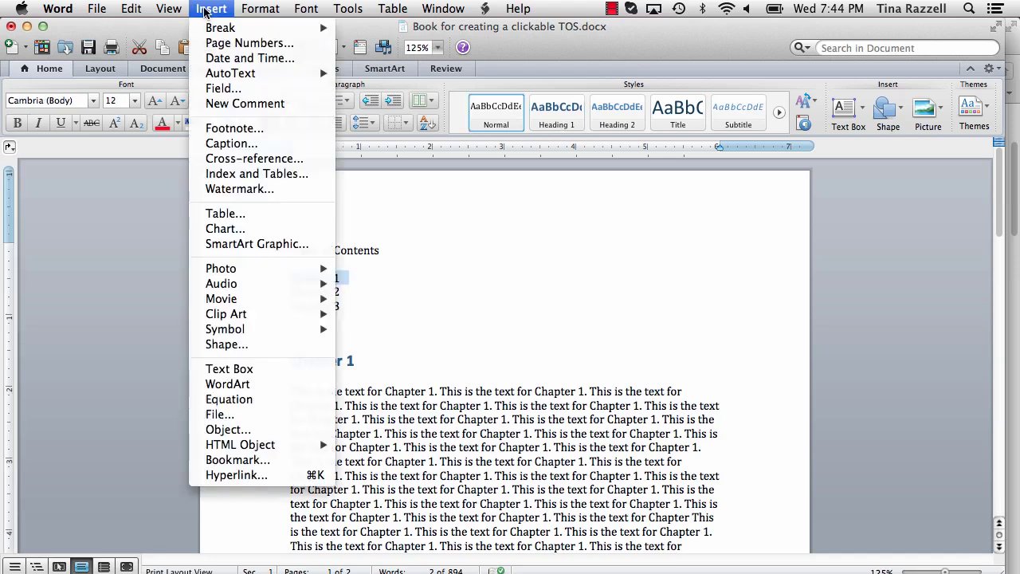
pyautogui.click(240, 475)
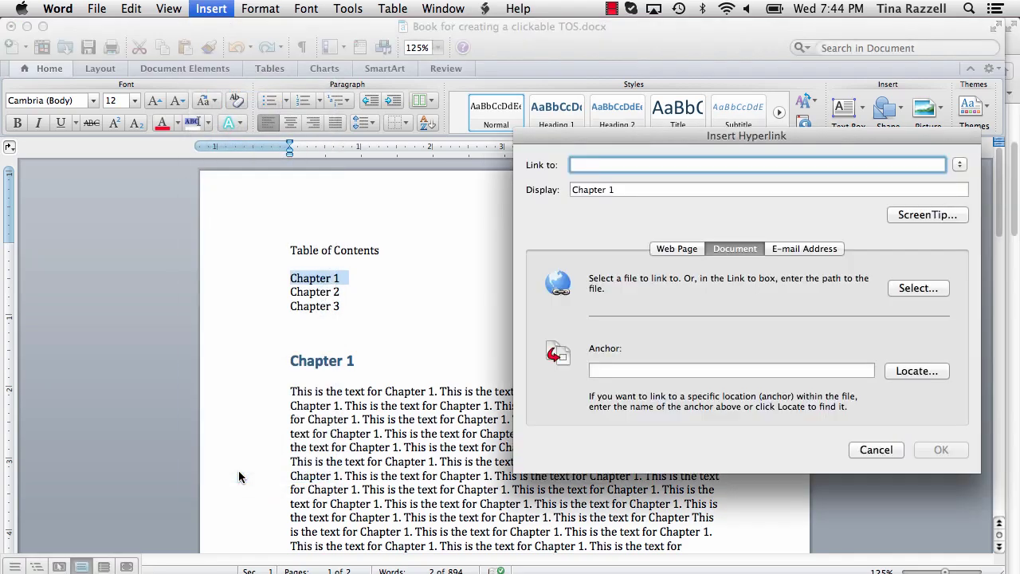
pyautogui.click(669, 249)
pyautogui.click(726, 249)
pyautogui.click(918, 371)
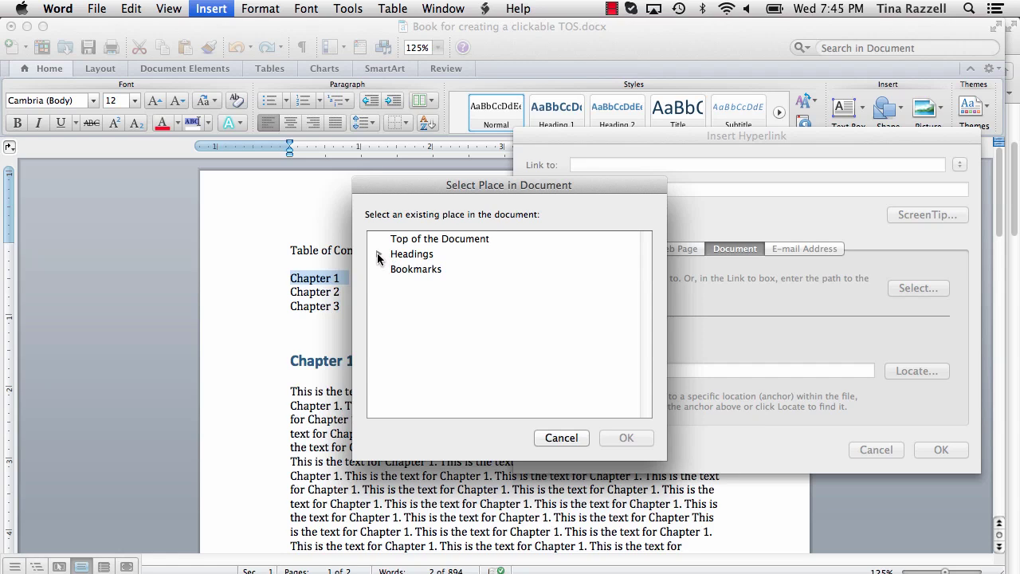
pyautogui.click(379, 255)
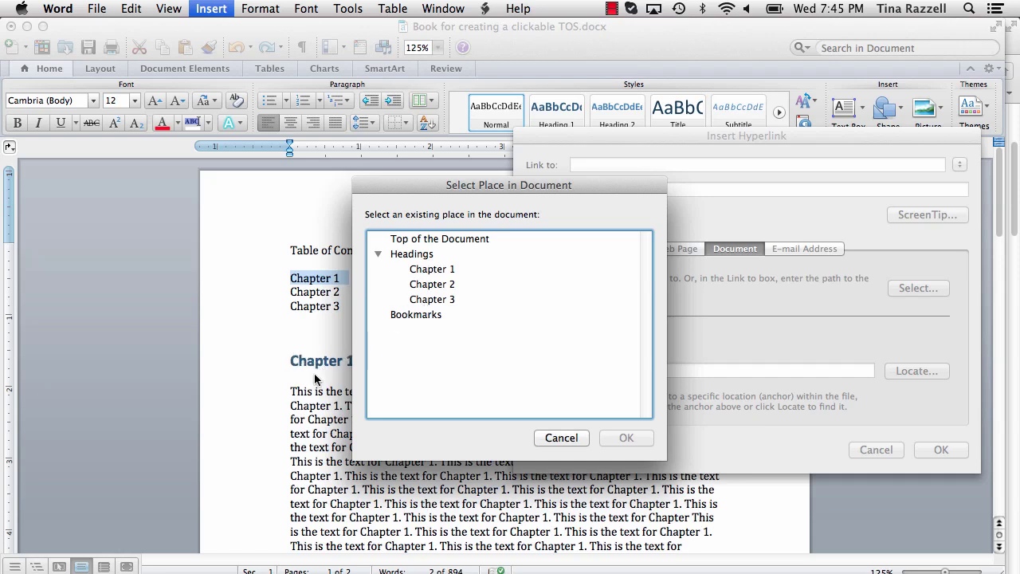
pyautogui.click(425, 272)
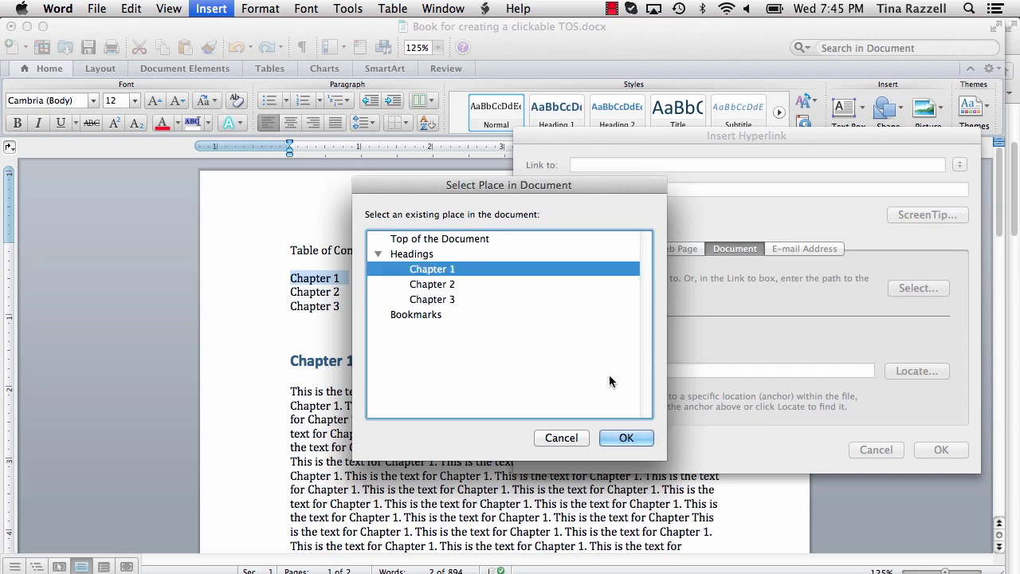
pyautogui.click(623, 438)
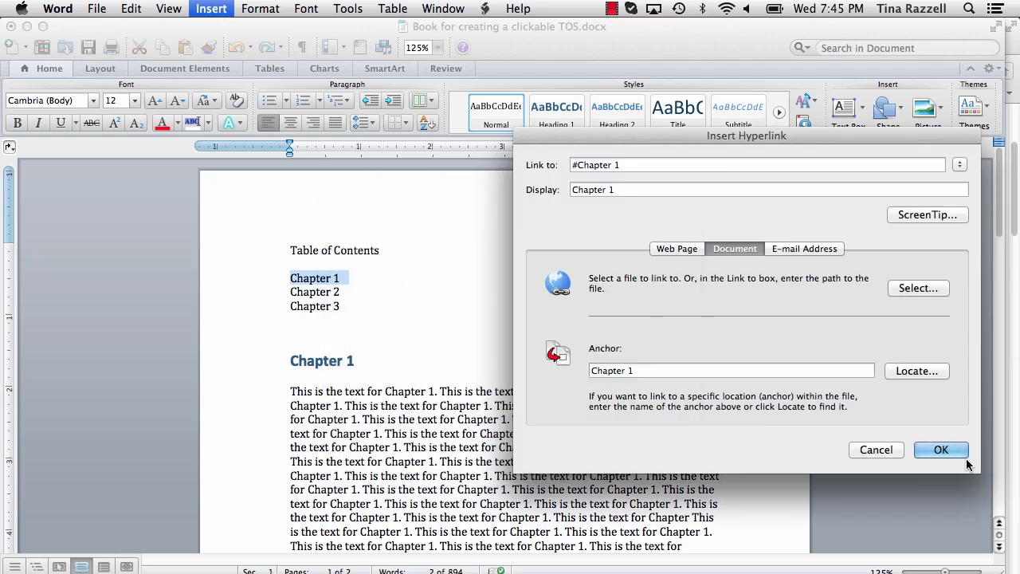
pyautogui.click(944, 449)
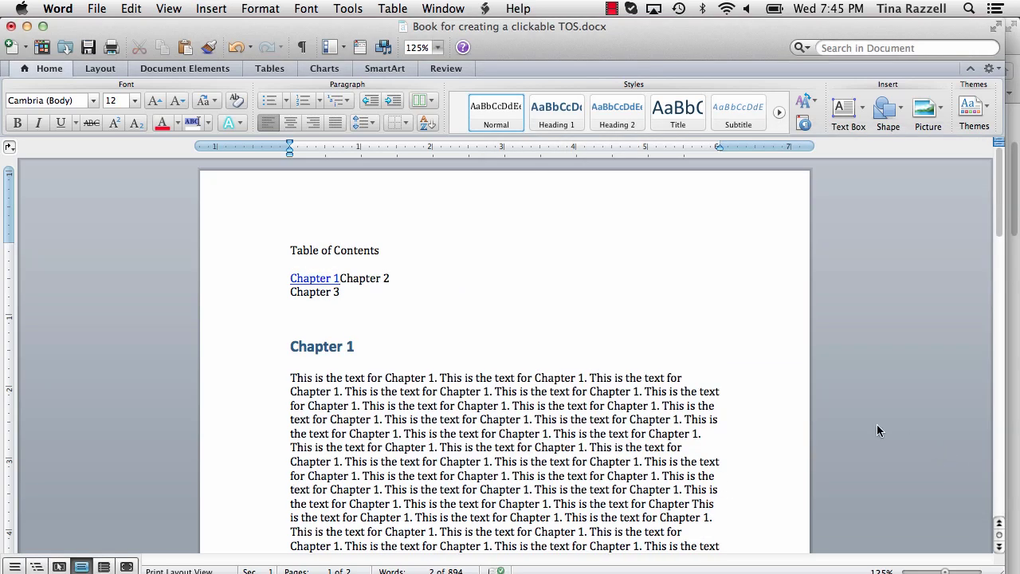
# - Put Chapter 2 back on its own line and hyperlink it to the Chapter 2 heading
pyautogui.press('Return')
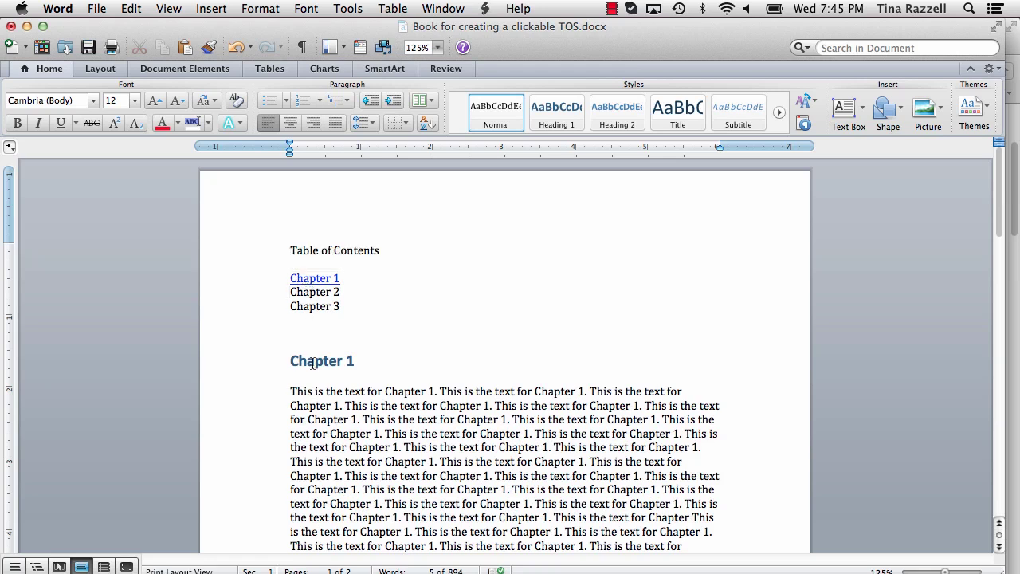
pyautogui.tripleClick(326, 293)
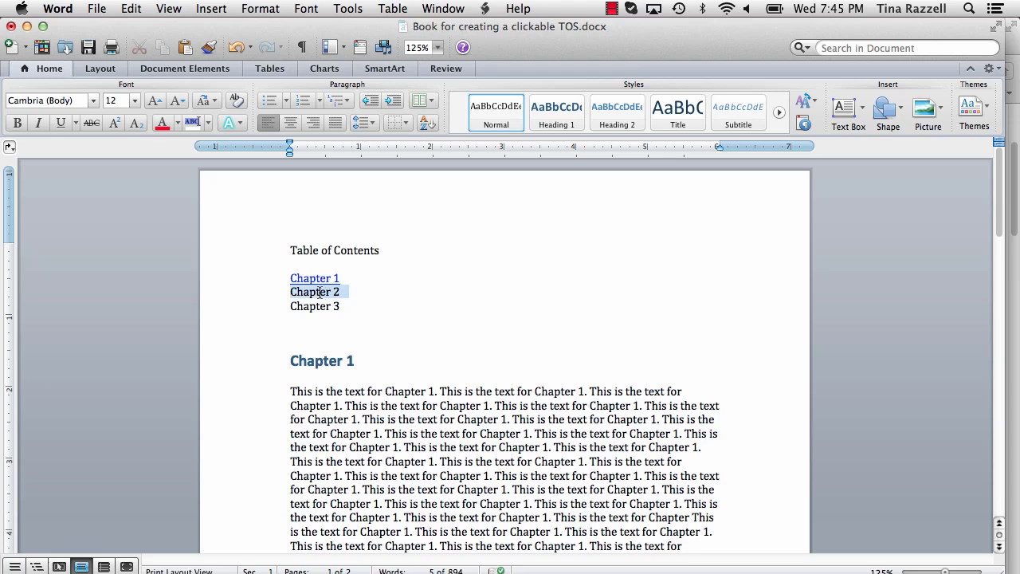
pyautogui.click(209, 9)
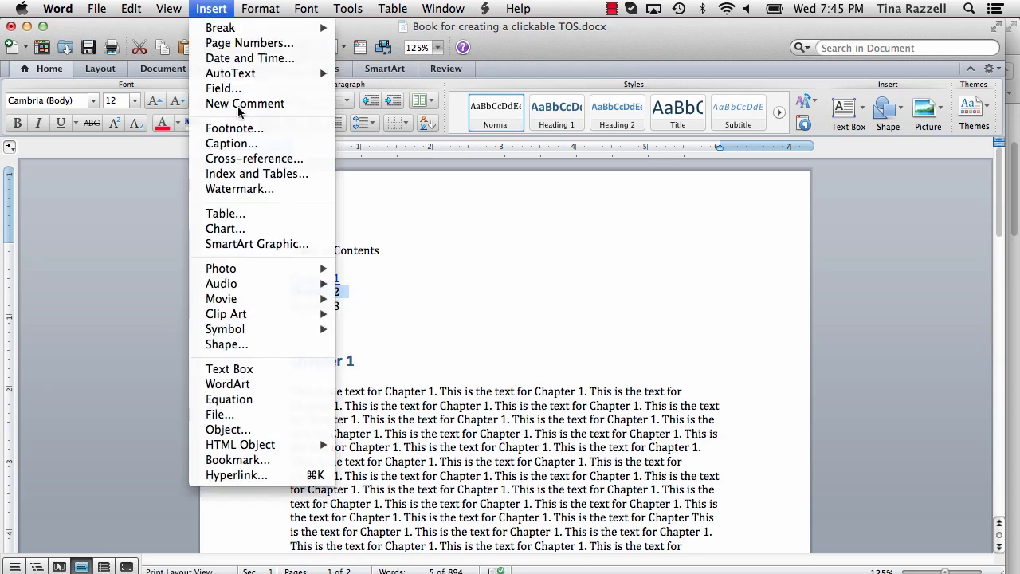
pyautogui.click(263, 475)
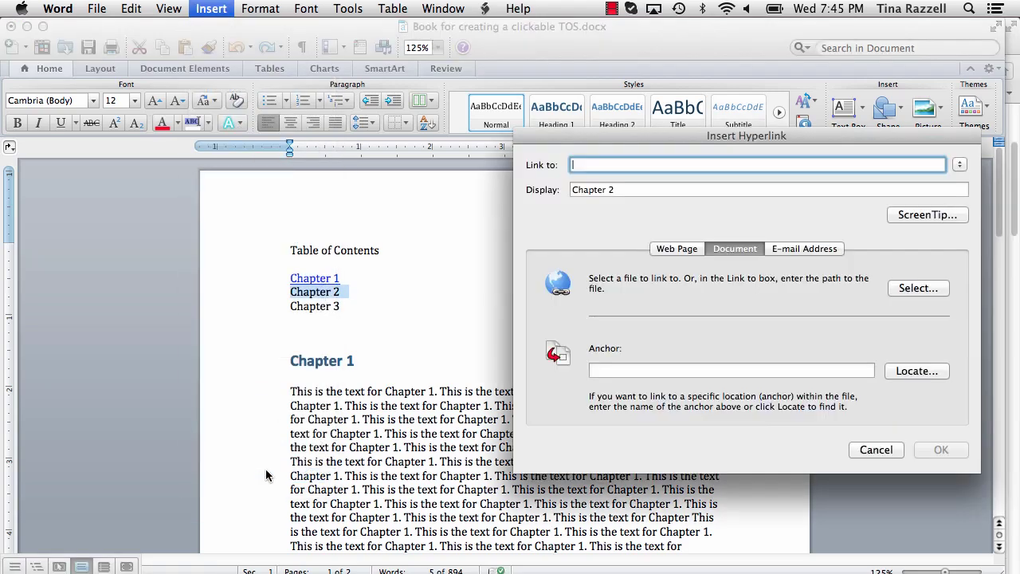
pyautogui.click(901, 372)
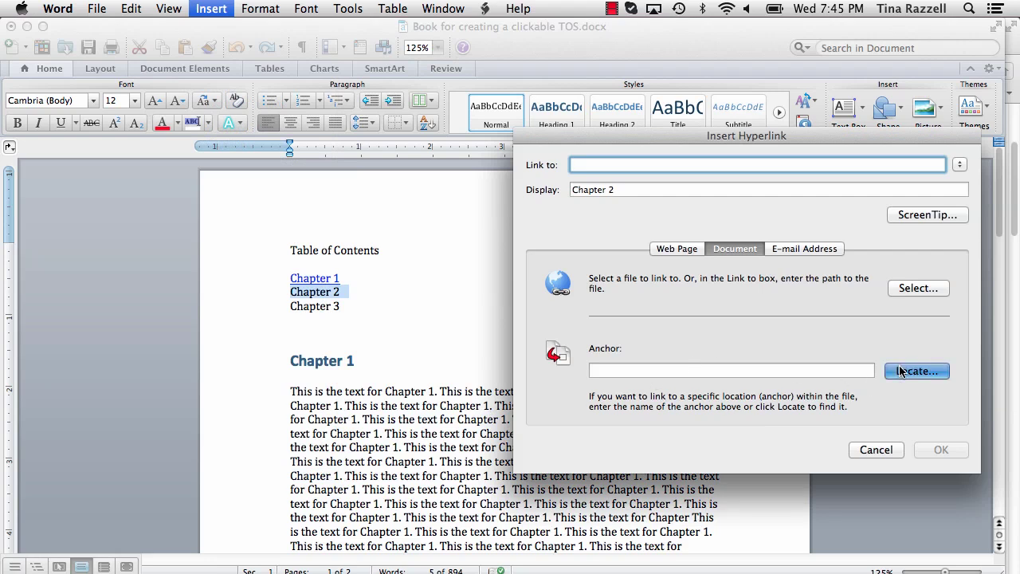
pyautogui.click(377, 254)
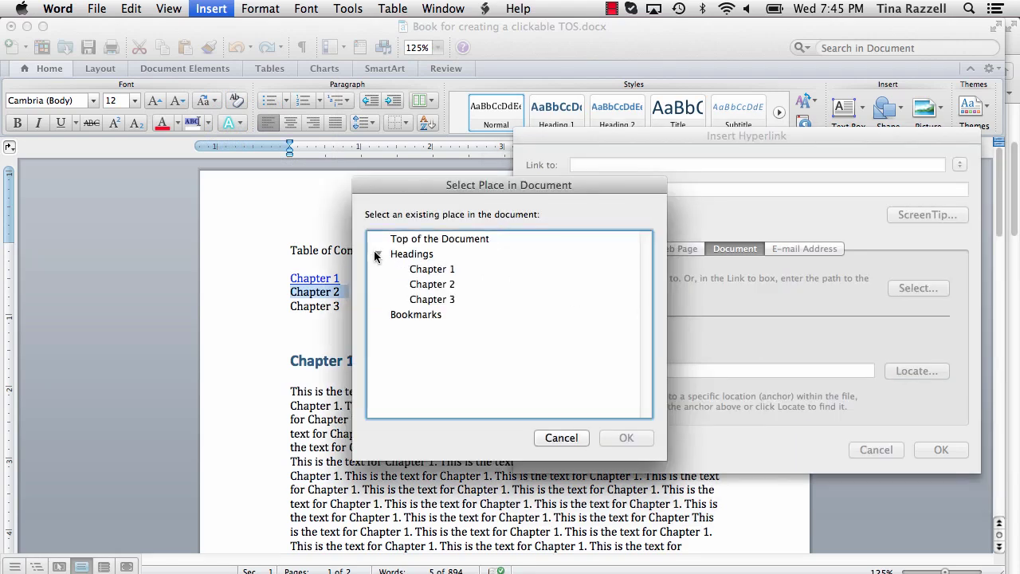
pyautogui.click(422, 284)
pyautogui.click(624, 438)
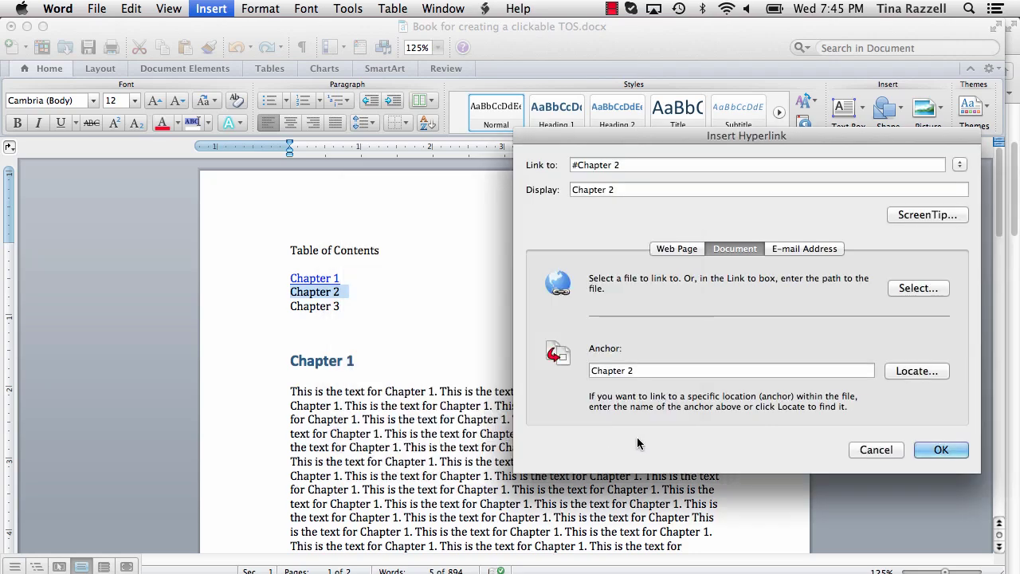
pyautogui.click(941, 450)
# - Put Chapter 3 on its own line and hyperlink it to the Chapter 3 heading
pyautogui.press('Return')
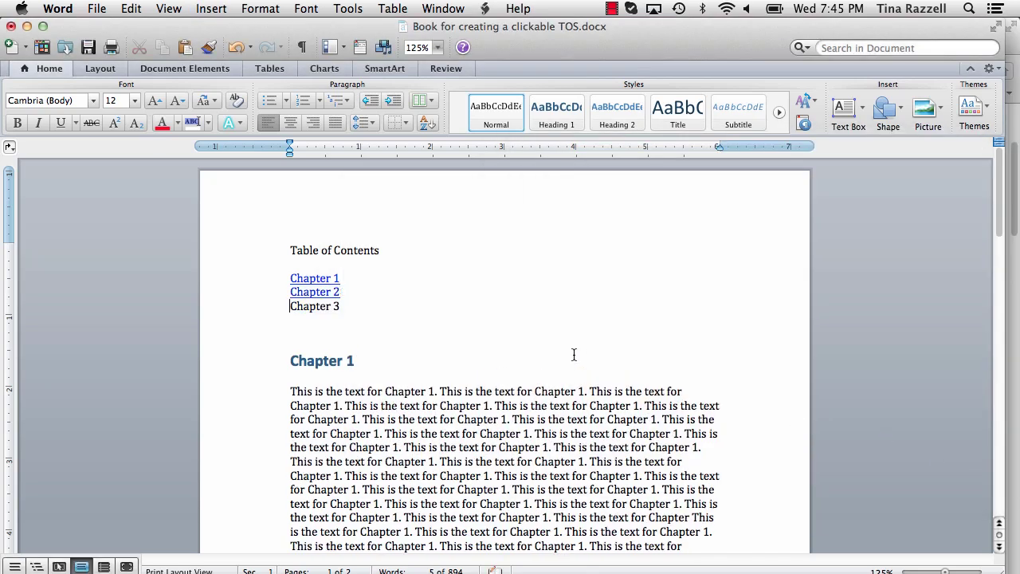
pyautogui.scroll(-3, 573, 355)
pyautogui.scroll(-3, 573, 354)
pyautogui.scroll(4, 574, 355)
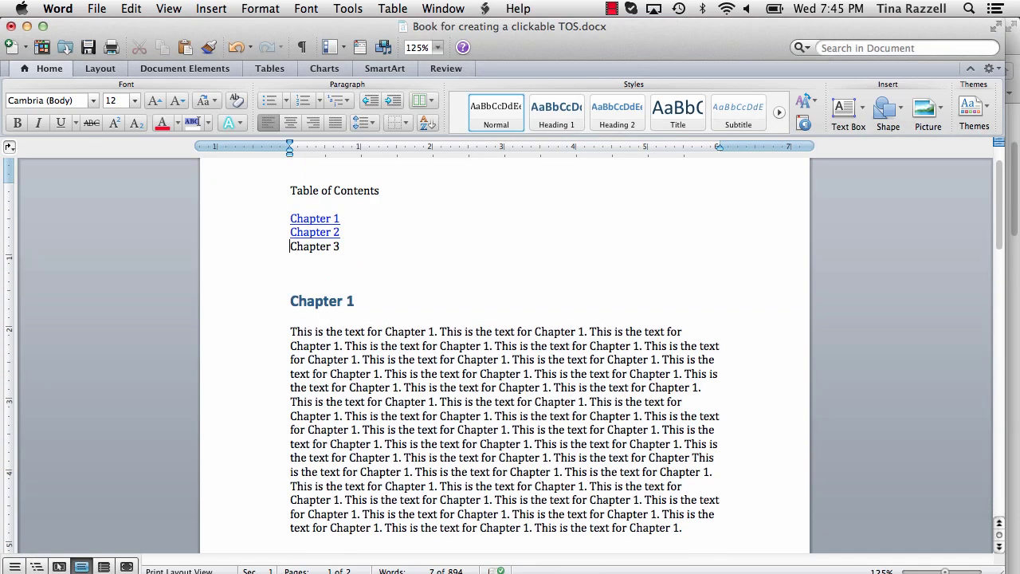
pyautogui.scroll(2, 574, 355)
pyautogui.moveTo(356, 309); pyautogui.dragTo(290, 307)
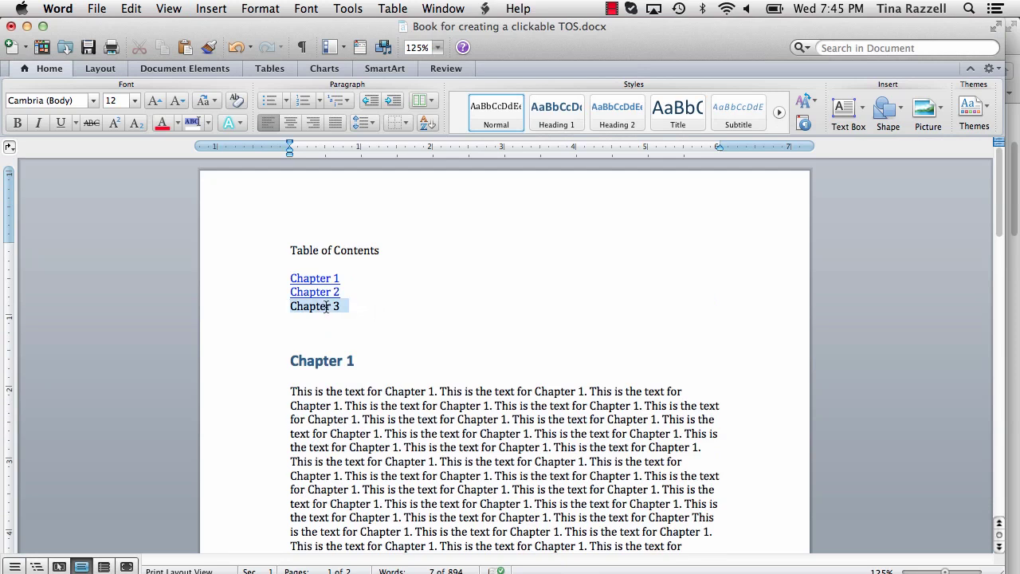
pyautogui.click(212, 9)
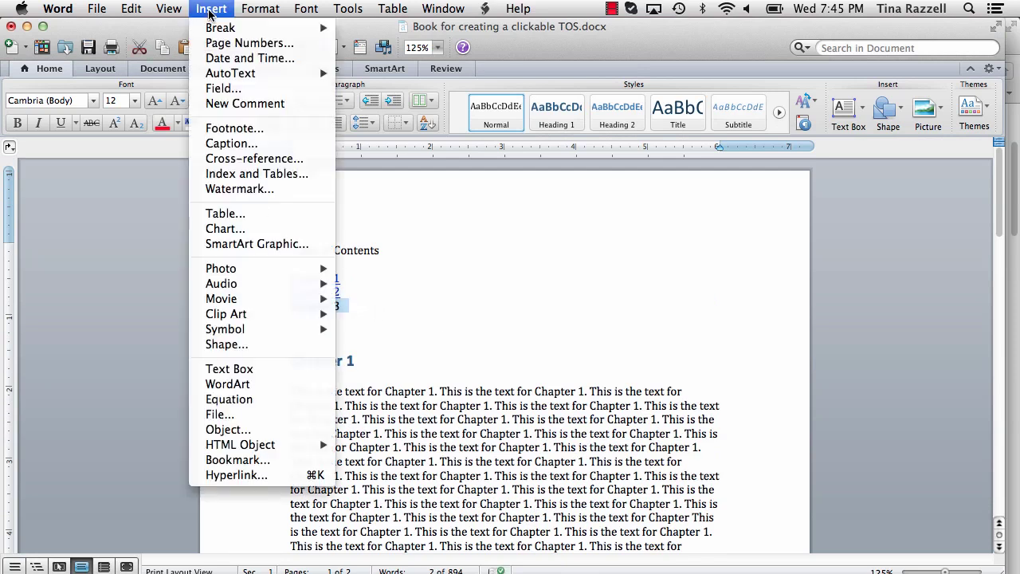
pyautogui.click(246, 478)
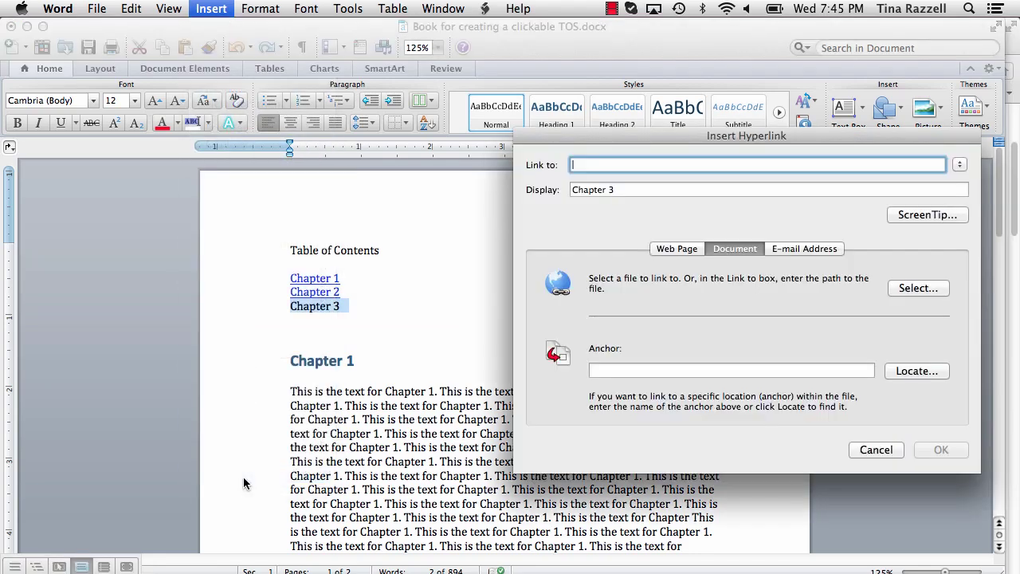
pyautogui.click(903, 374)
pyautogui.click(379, 253)
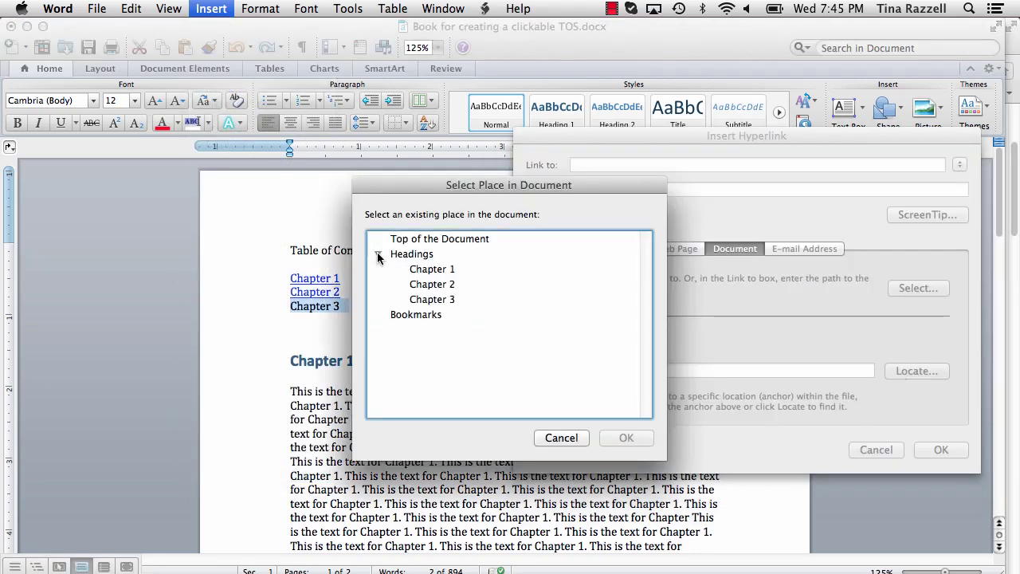
pyautogui.click(424, 299)
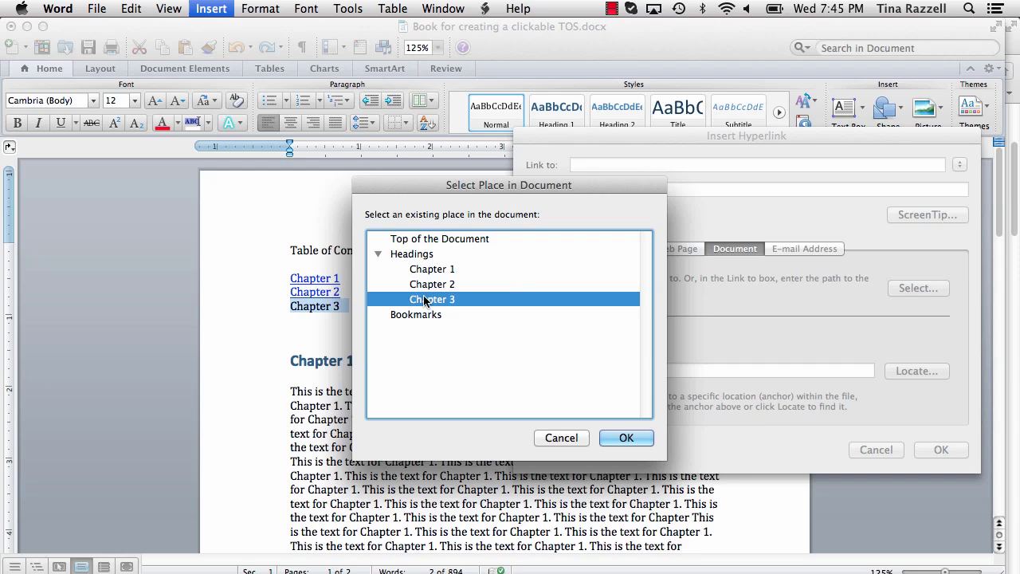
pyautogui.click(624, 443)
pyautogui.click(932, 450)
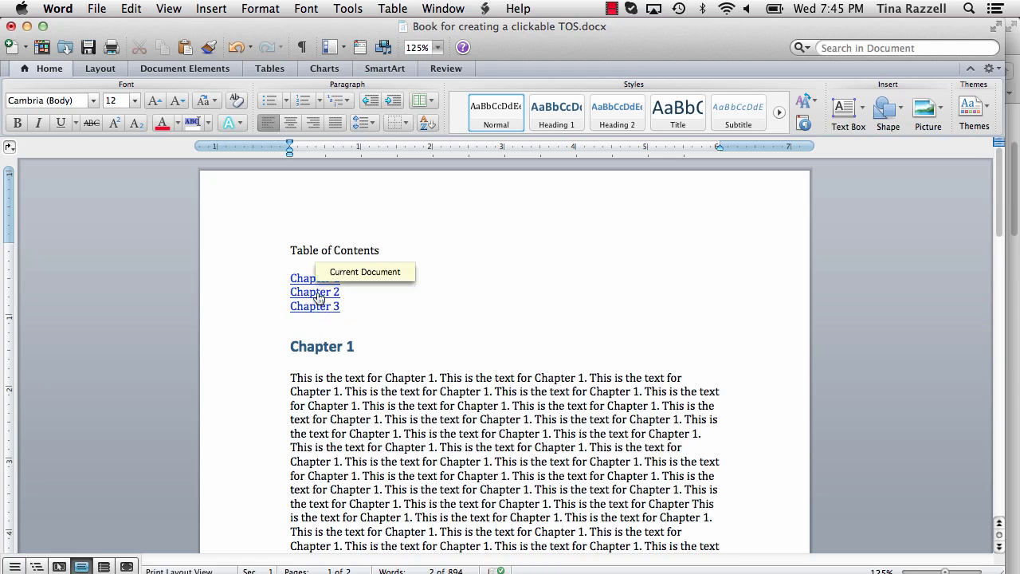
pyautogui.click(318, 296)
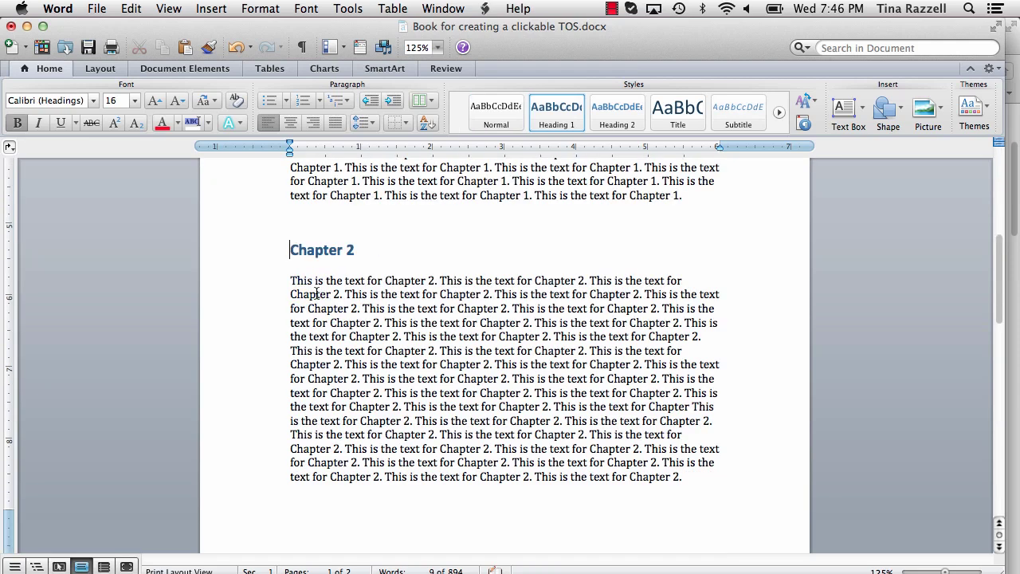
pyautogui.scroll(10, 317, 294)
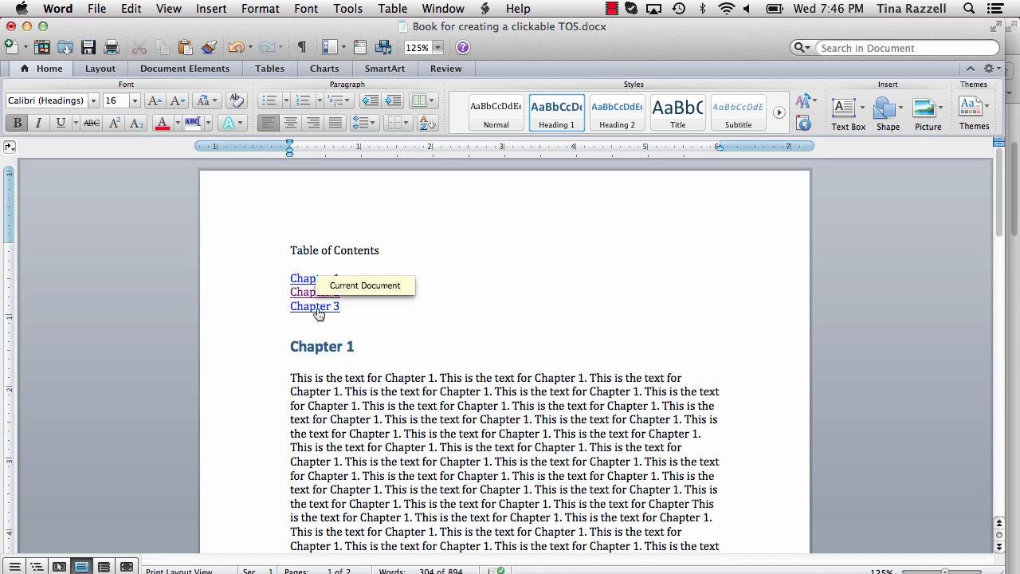
pyautogui.click(316, 307)
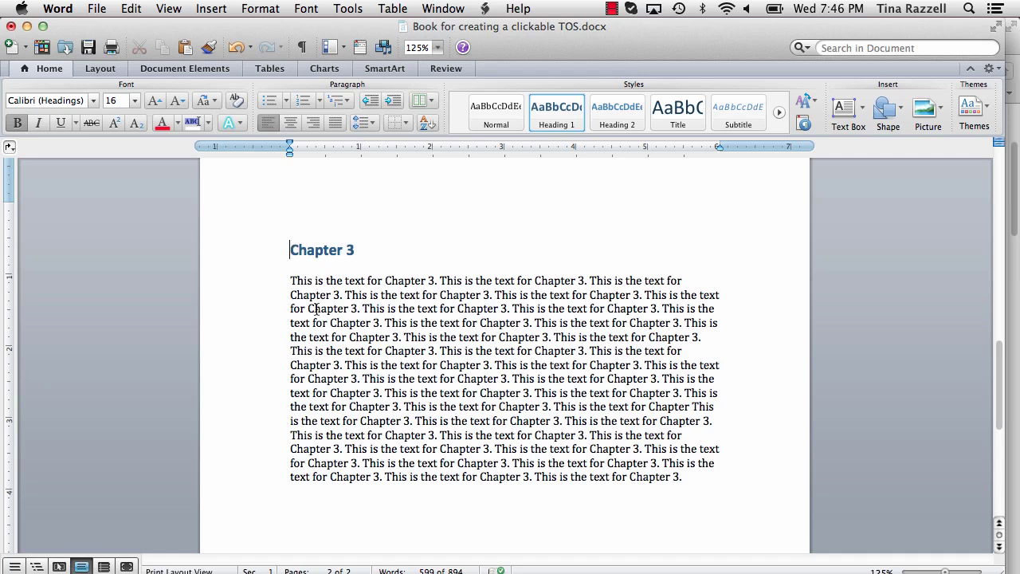
pyautogui.scroll(2, 514, 299)
pyautogui.scroll(5, 515, 299)
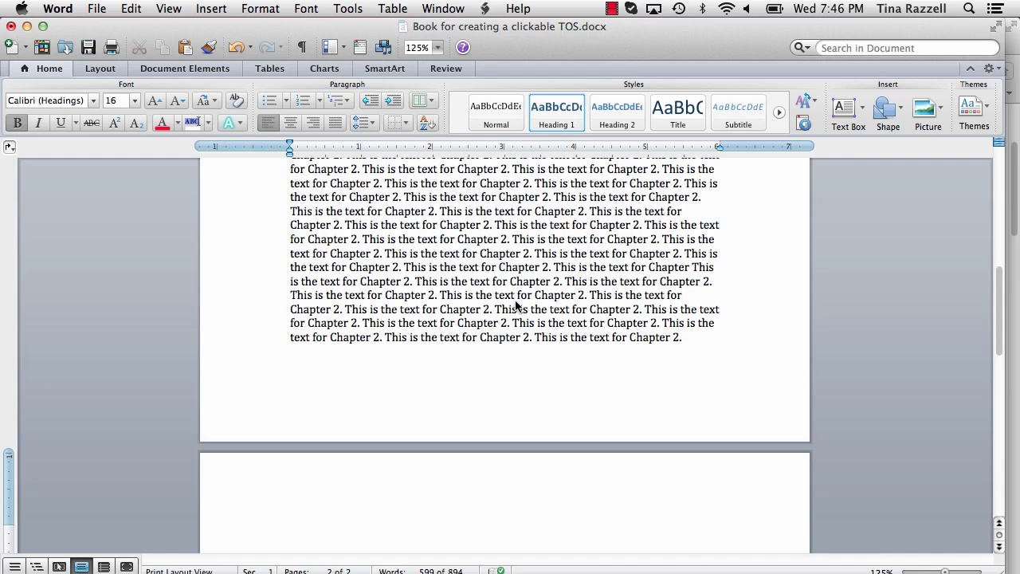
pyautogui.scroll(5, 517, 300)
pyautogui.scroll(5, 517, 301)
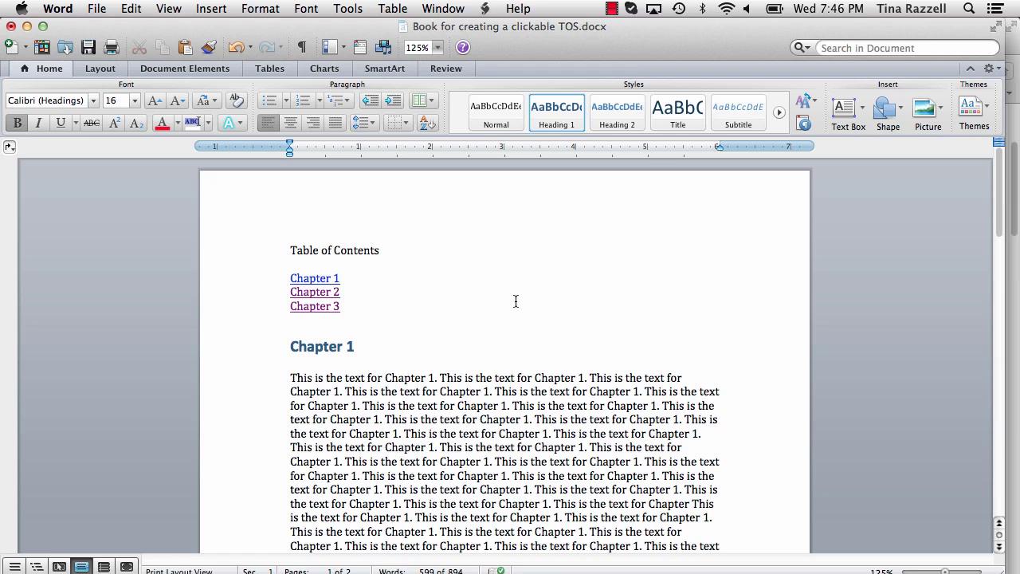
# - Save the book as 'Book for creating a clickable TOS.htm' in Web Page (.htm) format
pyautogui.click(97, 11)
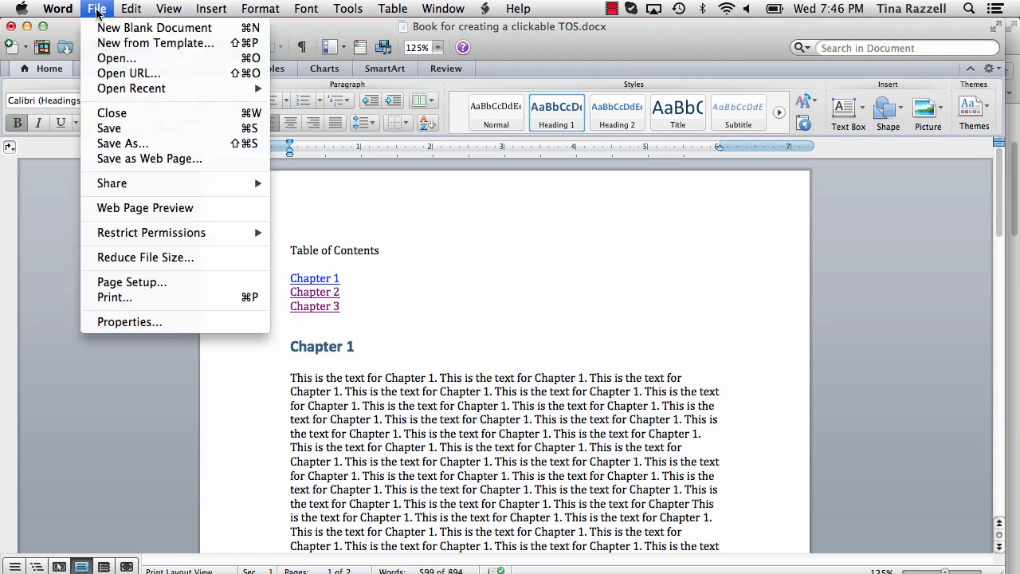
pyautogui.click(114, 143)
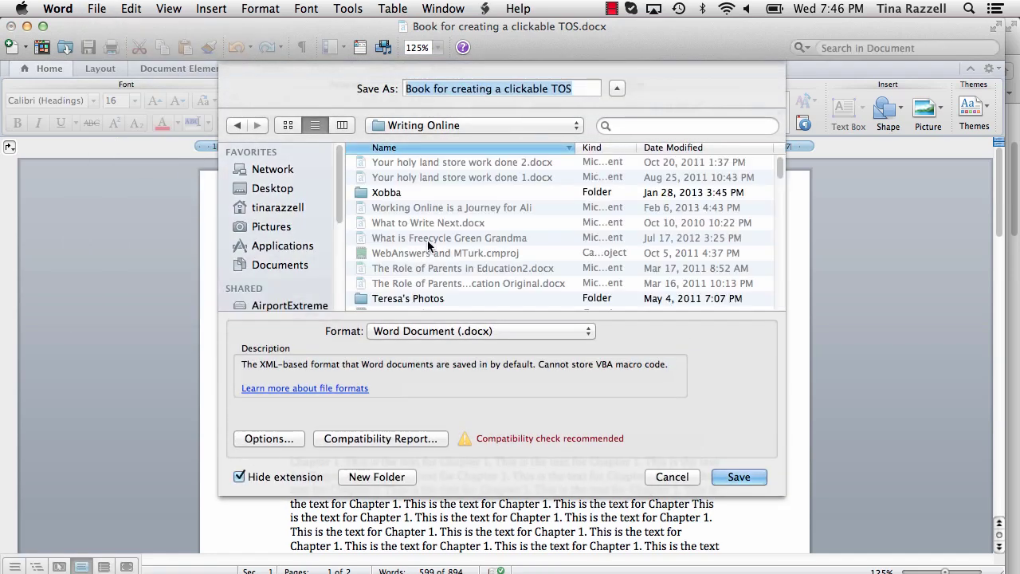
pyautogui.click(590, 333)
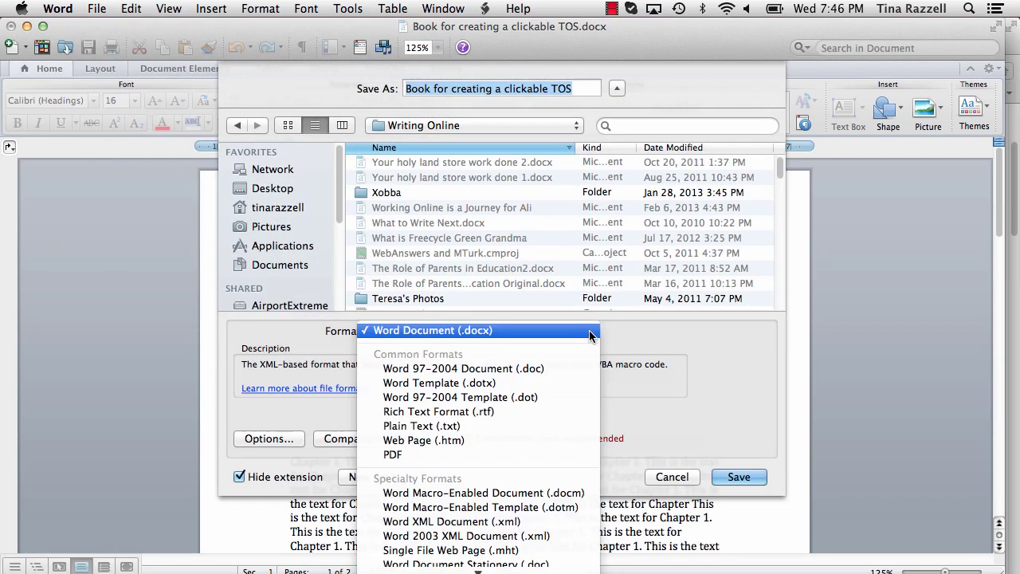
pyautogui.click(541, 443)
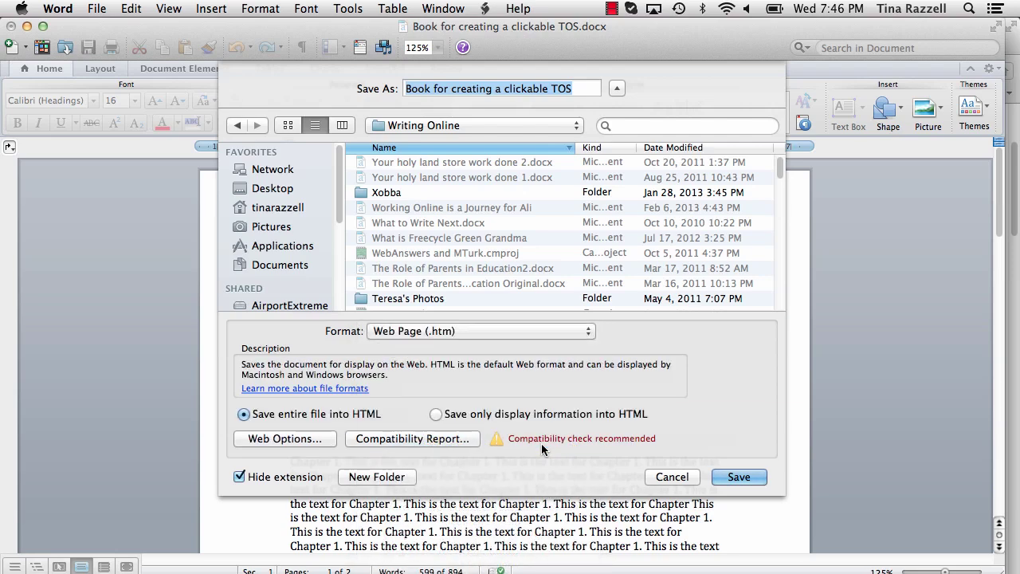
pyautogui.click(719, 475)
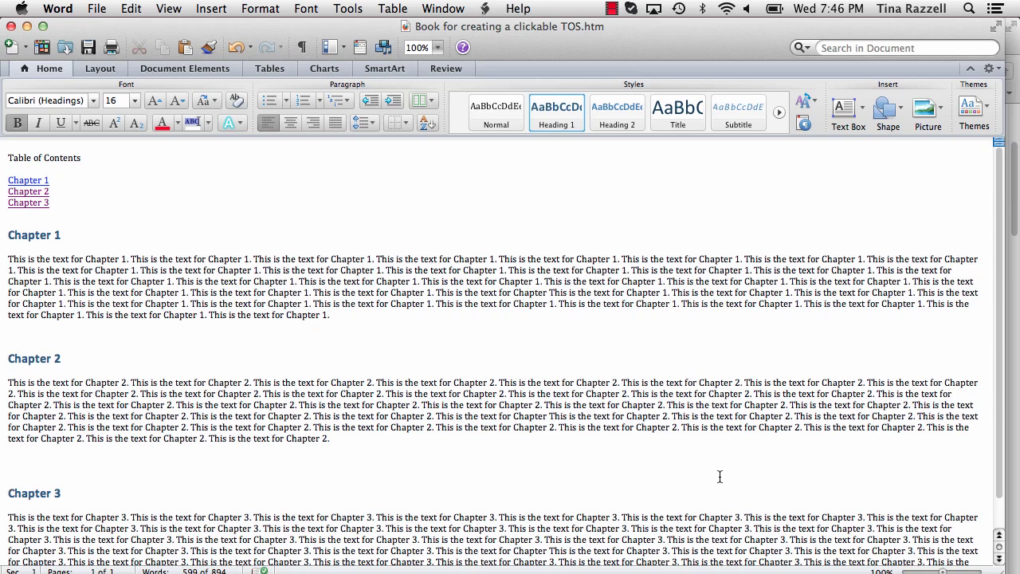
# - Bring the saved web page forward from the Dock icon's window list, then list Word's windows again
pyautogui.rightClick(734, 569)
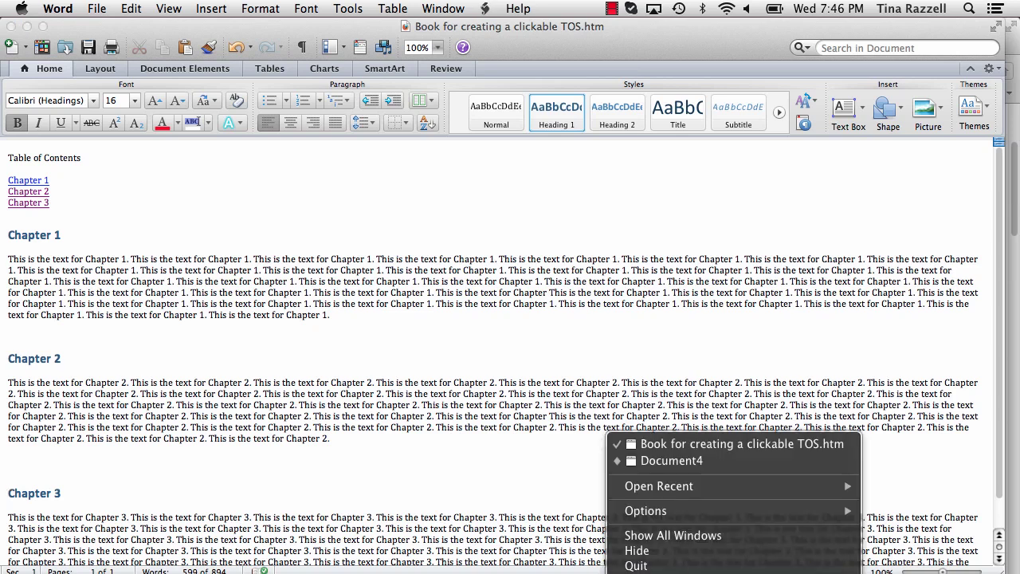
pyautogui.click(672, 444)
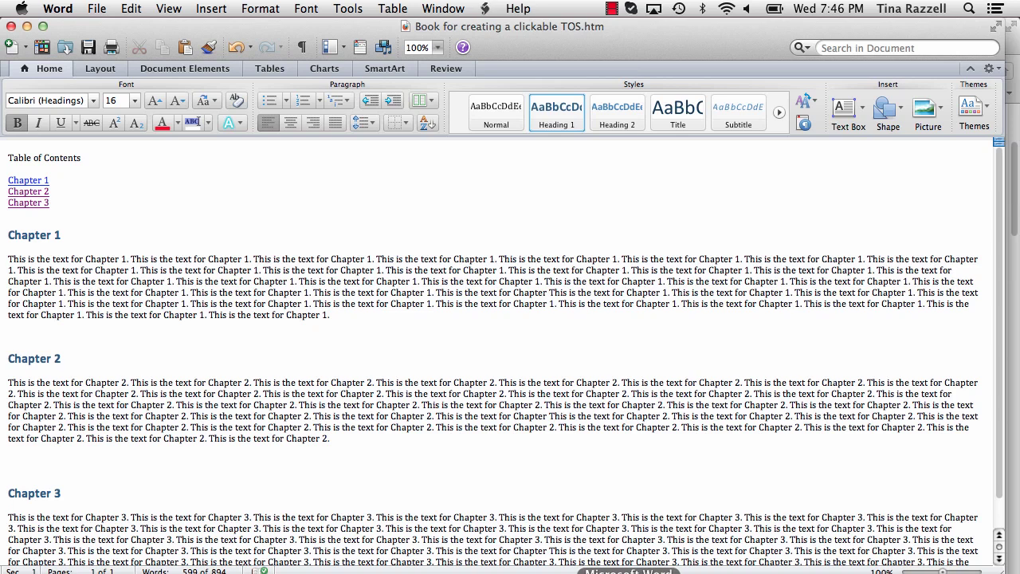
pyautogui.rightClick(630, 571)
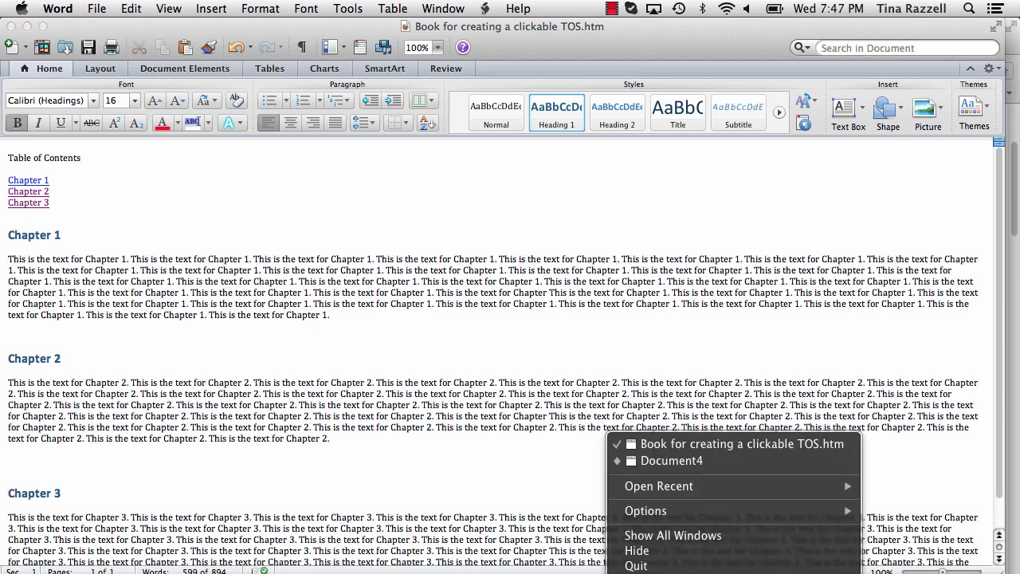
# - Switch to Document4 and scroll up to its 'How to Make a Clickable Table of Contents' title page
pyautogui.click(665, 460)
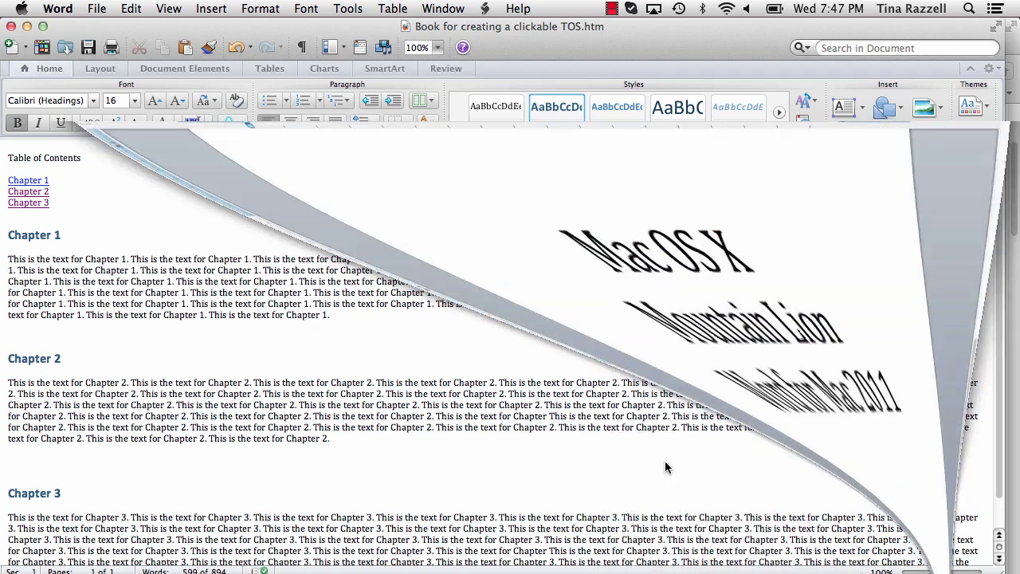
pyautogui.scroll(3, 665, 461)
pyautogui.scroll(4, 664, 461)
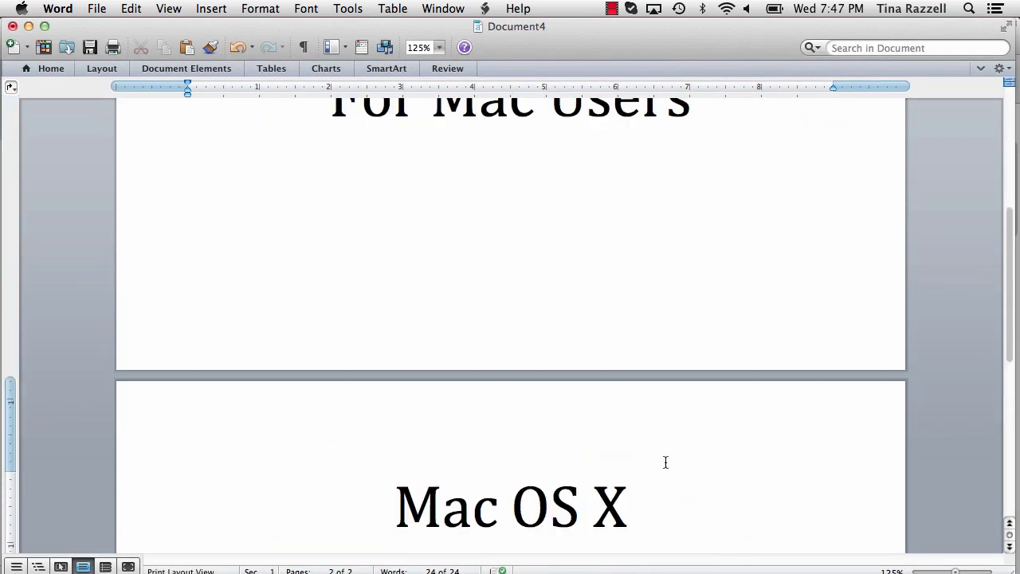
pyautogui.scroll(5, 665, 462)
pyautogui.scroll(2, 666, 462)
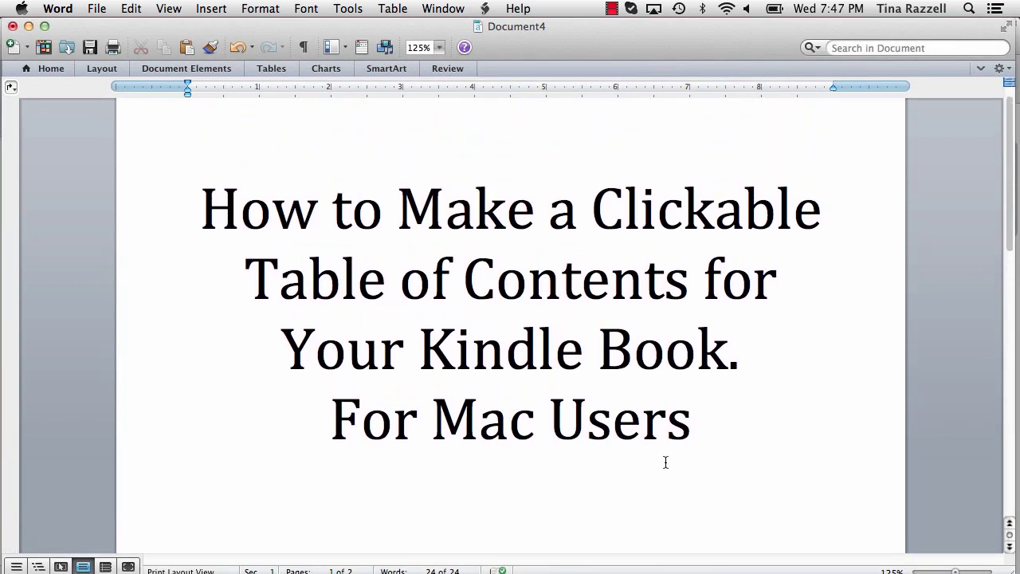